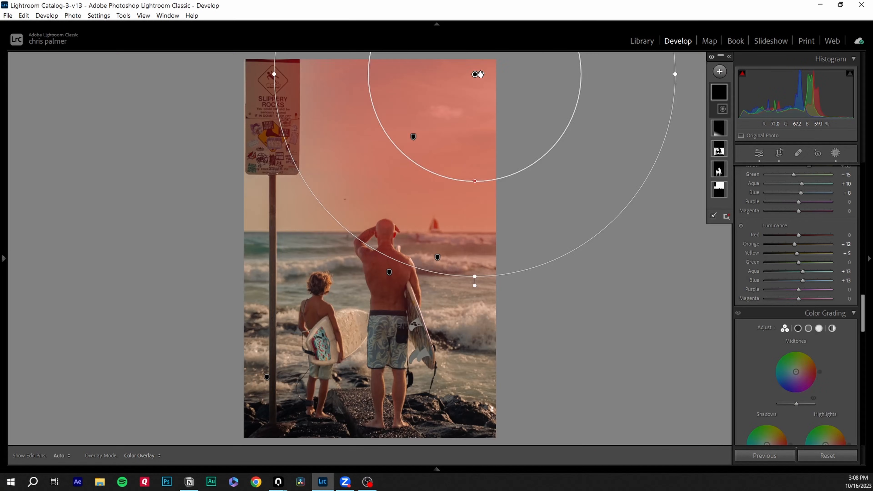
{"action": "left_click_drag", "start_coordinate": [477, 280], "coordinate": [479, 324]}
{"action": "scroll", "coordinate": [797, 275], "scroll_direction": "up", "scroll_amount": 10}
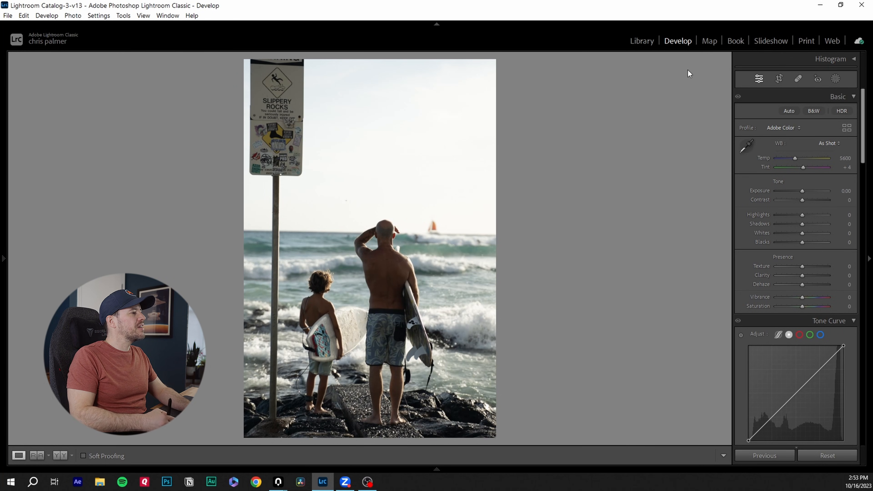
Straighten the photo slightly with the Crop & Straighten tool and apply the crop.
{"action": "left_click", "coordinate": [779, 79]}
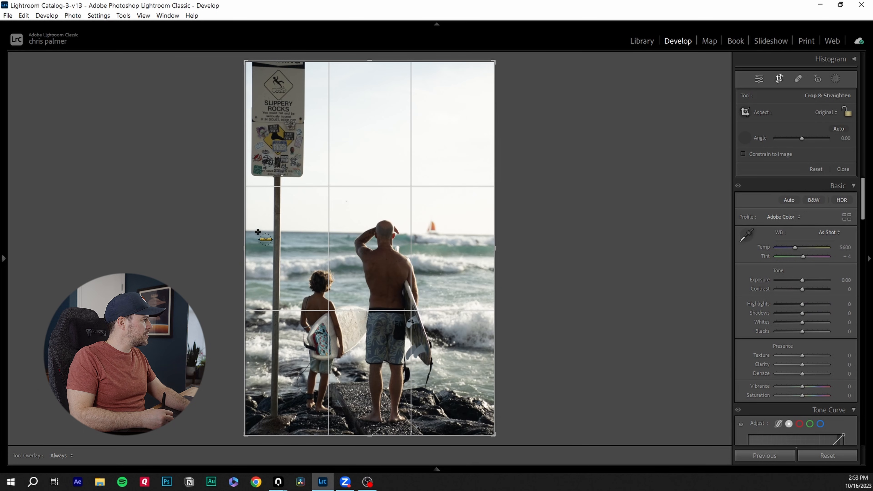
{"action": "left_click_drag", "start_coordinate": [603, 231], "coordinate": [605, 236]}
{"action": "key", "text": "Return"}
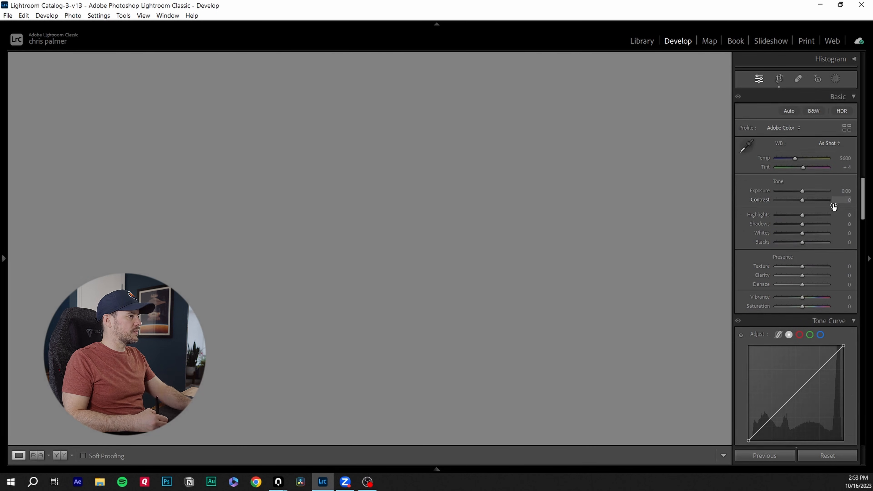
Adjust the Basic tone sliders, pulling Highlights down to -100 and lowering Whites.
{"action": "left_click_drag", "start_coordinate": [868, 156], "coordinate": [855, 127]}
{"action": "left_click", "coordinate": [784, 294]}
{"action": "left_click", "coordinate": [776, 284]}
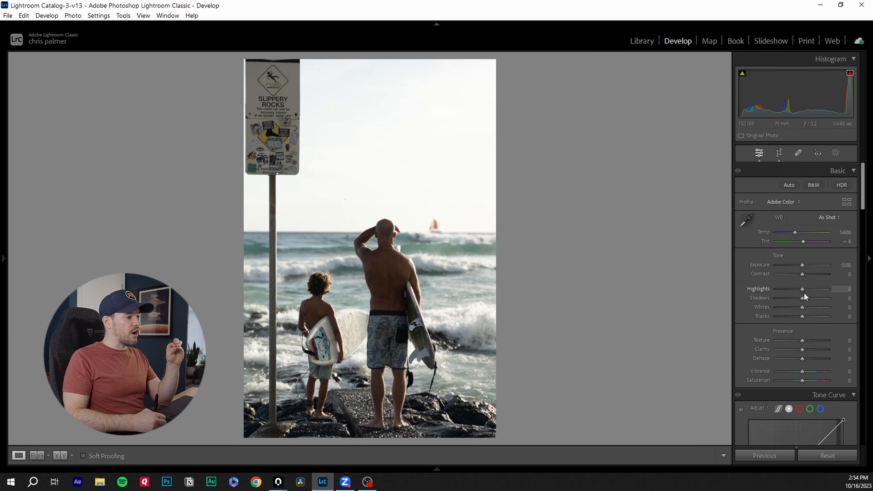
{"action": "left_click_drag", "start_coordinate": [803, 289], "coordinate": [856, 310]}
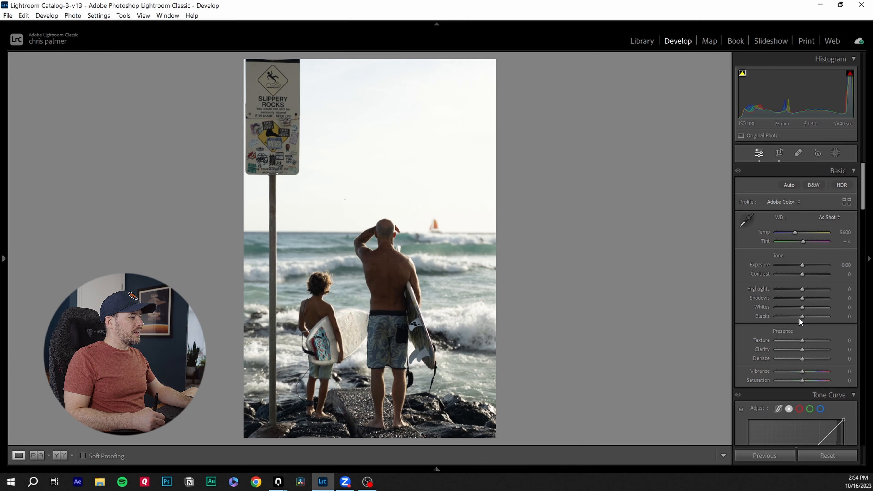
{"action": "left_click_drag", "start_coordinate": [802, 316], "coordinate": [756, 315]}
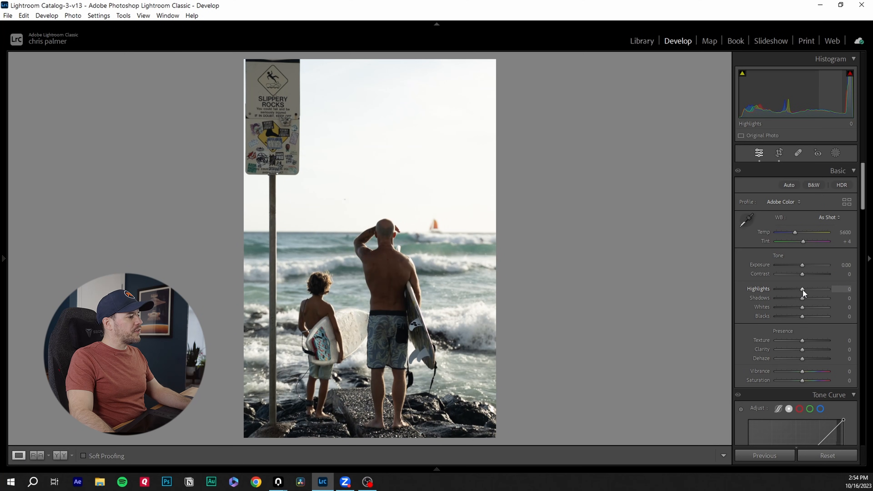
{"action": "left_click_drag", "start_coordinate": [802, 290], "coordinate": [739, 287]}
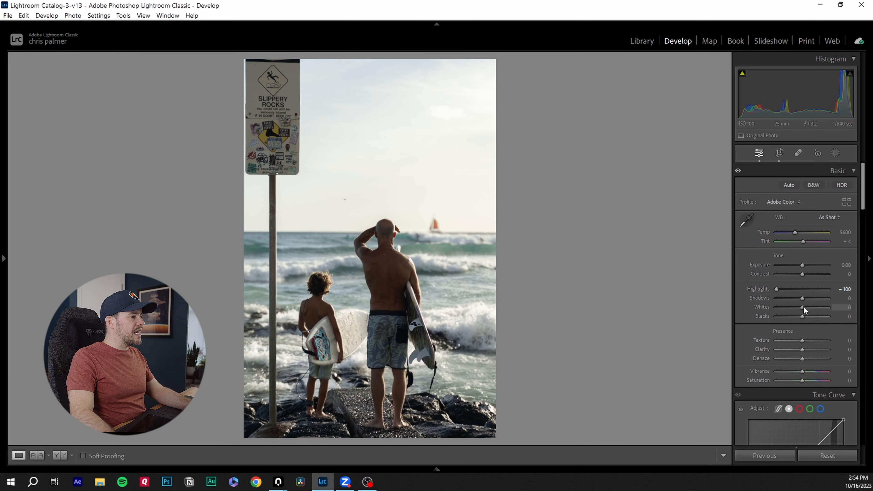
{"action": "mouse_move", "coordinate": [802, 308]}
{"action": "left_mouse_down"}
{"action": "mouse_move", "coordinate": [779, 308]}
{"action": "mouse_move", "coordinate": [807, 296]}
{"action": "mouse_move", "coordinate": [802, 315]}
{"action": "left_mouse_up"}
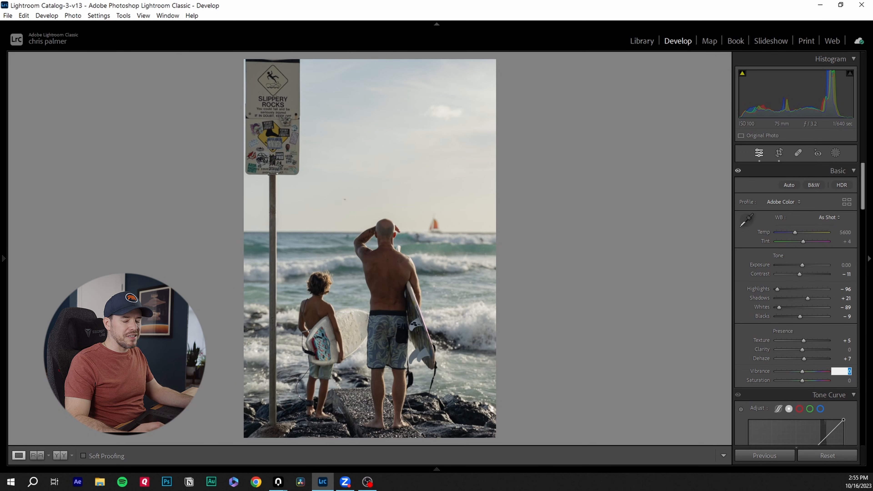
Set Vibrance to +15 and warm the white balance Temp to about 6649.
{"action": "type", "text": "15"}
{"action": "key", "text": "Return"}
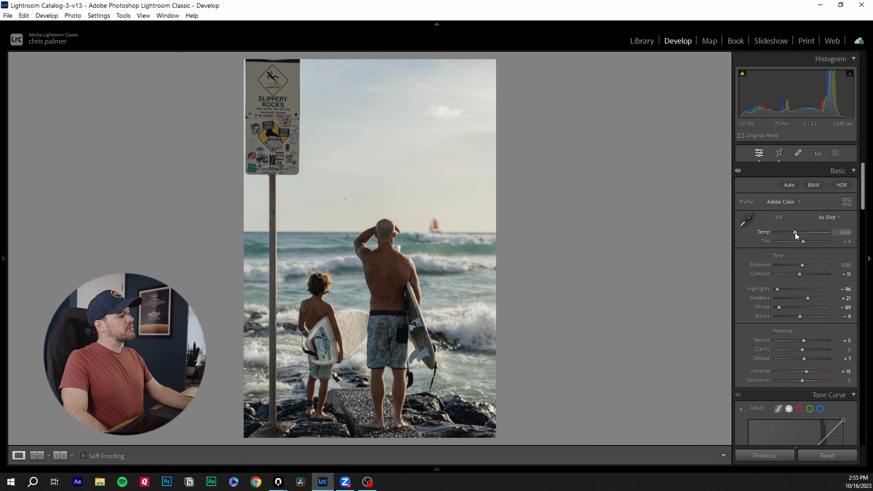
{"action": "left_click_drag", "start_coordinate": [795, 233], "coordinate": [800, 235]}
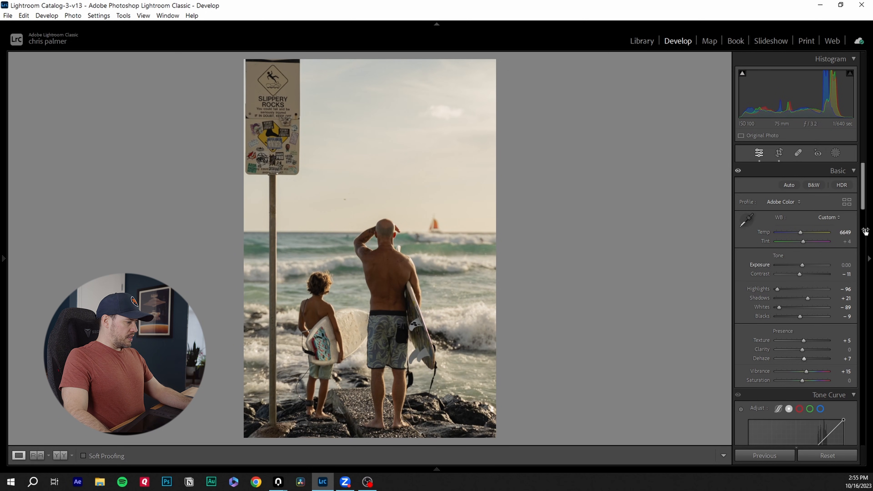
Shape a custom point tone curve by adding midtone, highlight and shadow points for a gentle S-curve.
{"action": "scroll", "coordinate": [863, 202], "scroll_direction": "down", "scroll_amount": 5}
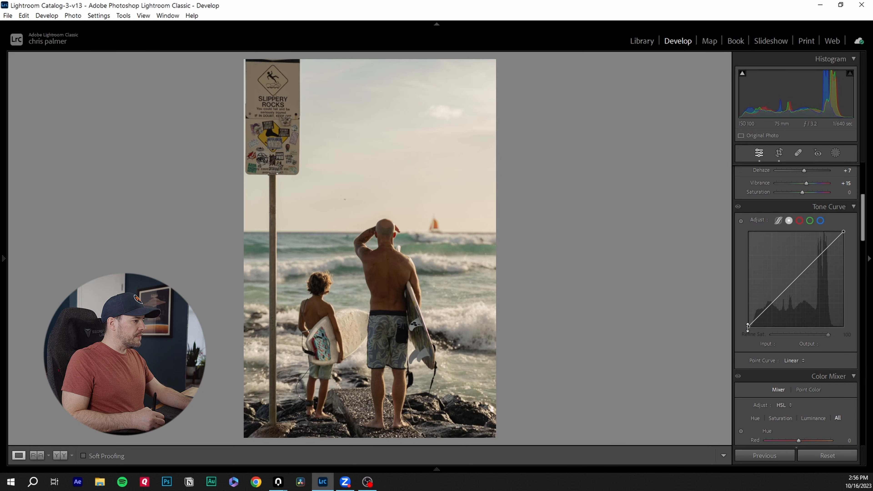
{"action": "left_click_drag", "start_coordinate": [748, 327], "coordinate": [745, 324]}
{"action": "left_click_drag", "start_coordinate": [798, 281], "coordinate": [802, 281]}
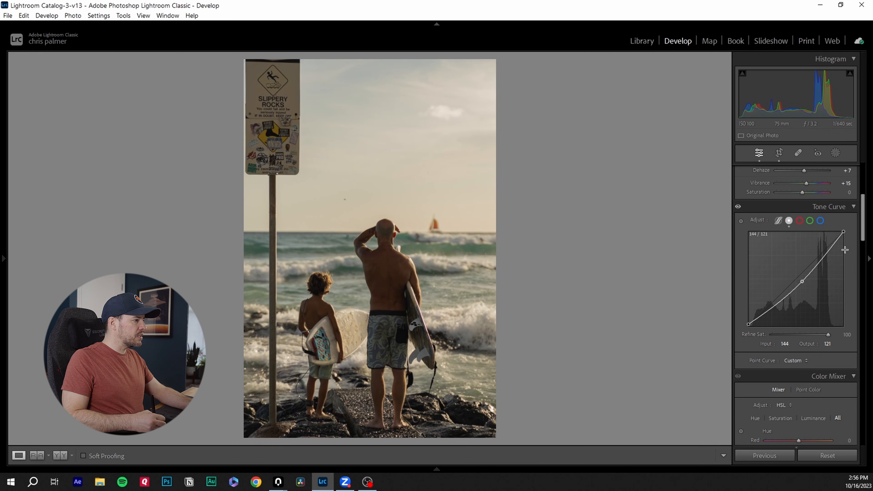
{"action": "left_click_drag", "start_coordinate": [825, 254], "coordinate": [826, 256]}
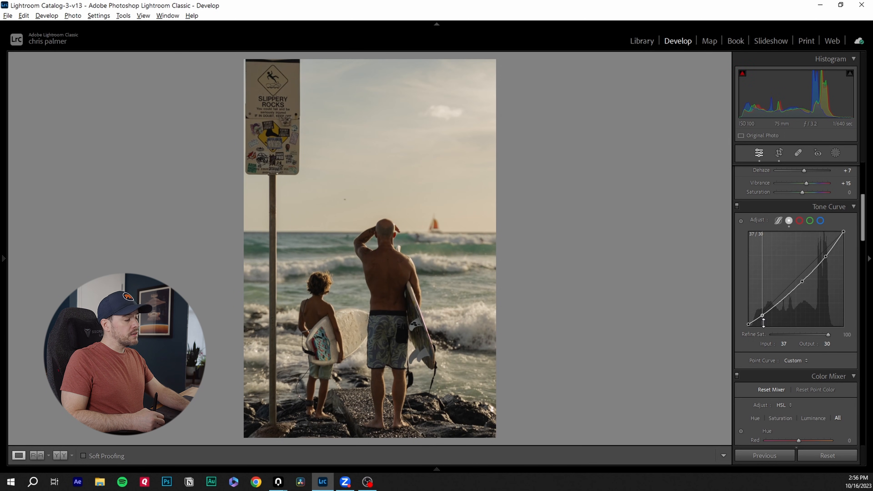
{"action": "mouse_move", "coordinate": [763, 319]}
{"action": "left_mouse_down"}
{"action": "mouse_move", "coordinate": [761, 312]}
{"action": "mouse_move", "coordinate": [762, 324]}
{"action": "left_mouse_up"}
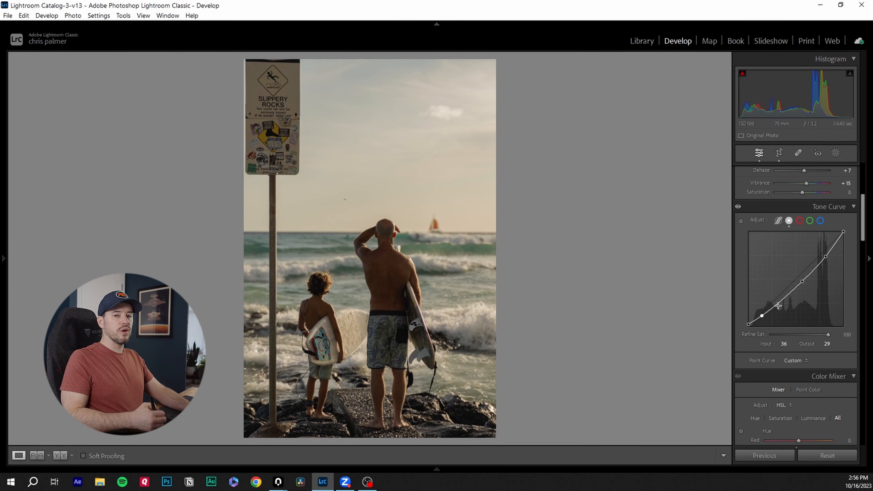
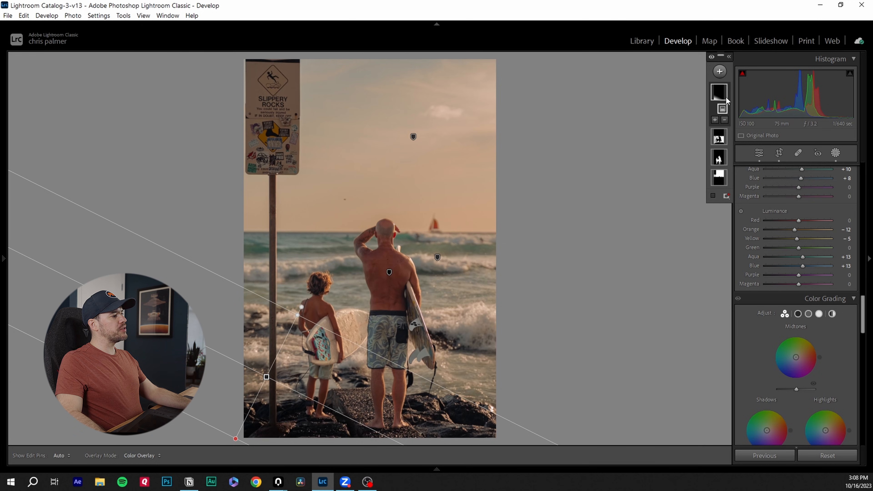
Add a gradient mask over the upper sky and sea area and lower its Contrast to -21.
{"action": "left_click", "coordinate": [720, 71]}
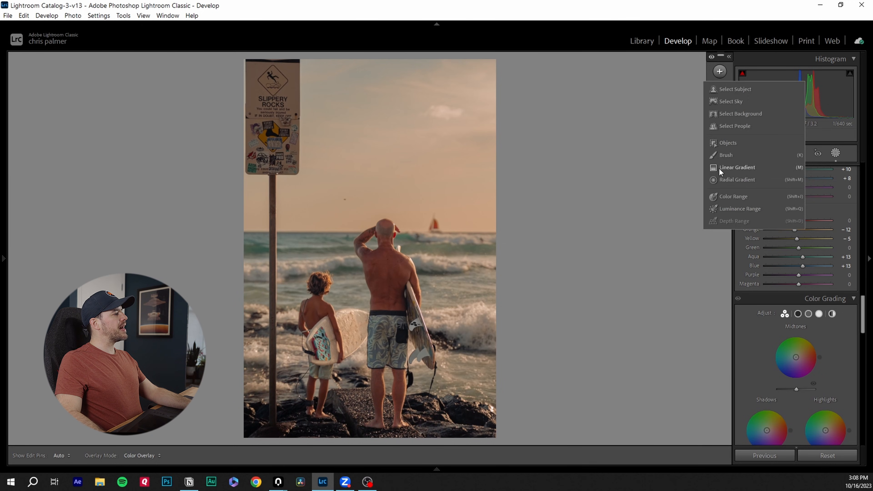
{"action": "left_click", "coordinate": [666, 249]}
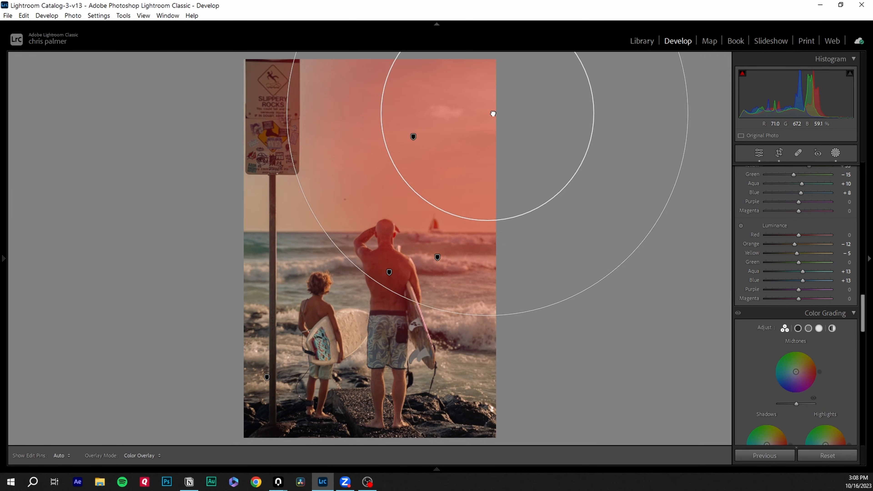
{"action": "left_click_drag", "start_coordinate": [493, 114], "coordinate": [482, 128]}
{"action": "left_click_drag", "start_coordinate": [481, 335], "coordinate": [482, 301]}
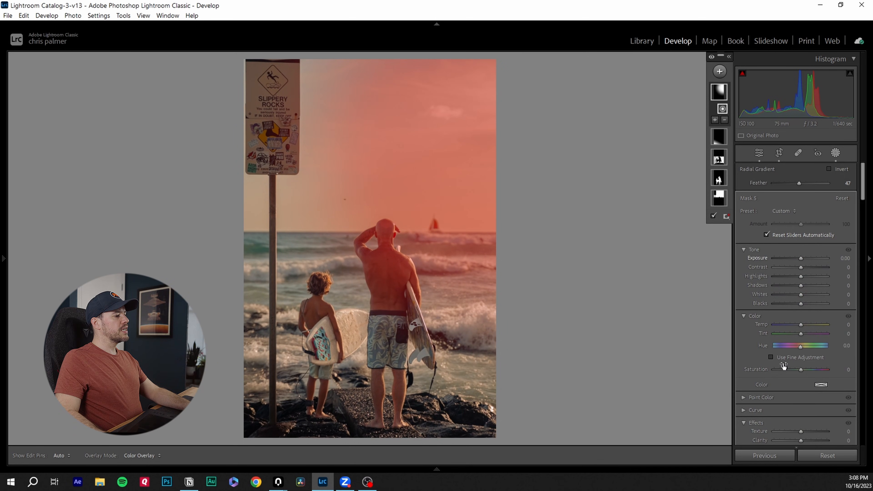
{"action": "left_click_drag", "start_coordinate": [801, 267], "coordinate": [805, 296]}
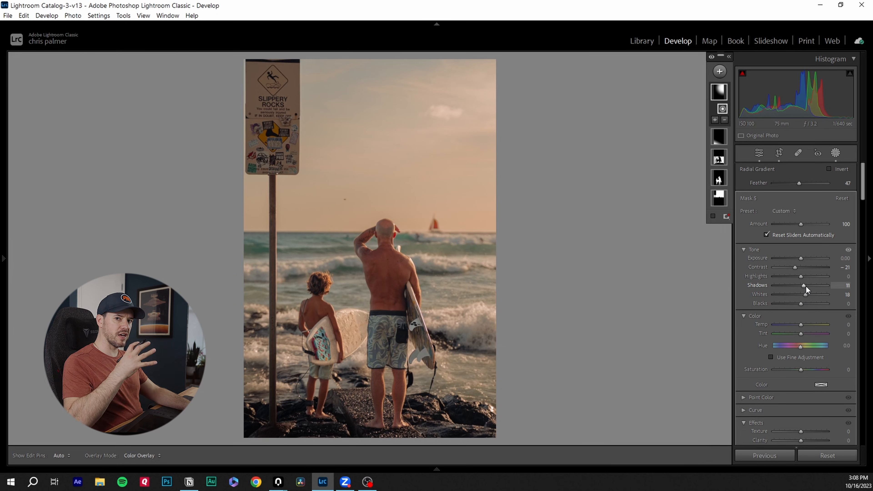
In the same mask, set Dehaze to -26 and warm Temp to 13.
{"action": "left_click_drag", "start_coordinate": [863, 179], "coordinate": [864, 198]}
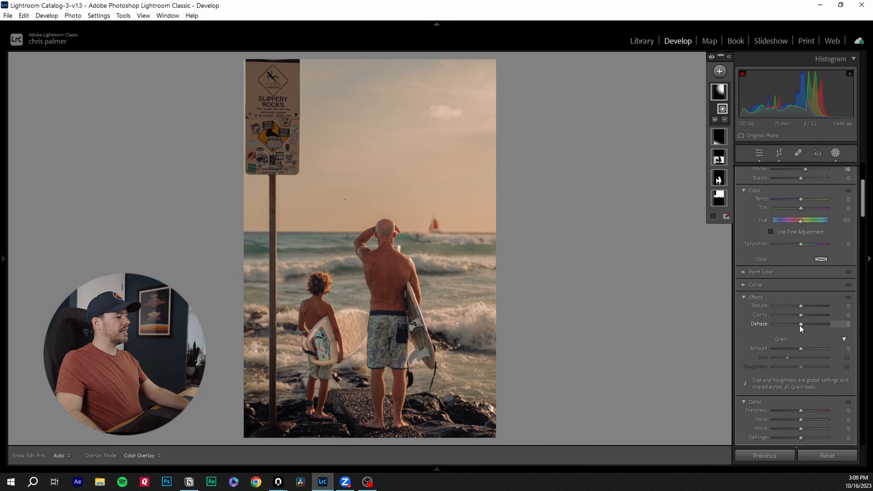
{"action": "left_click_drag", "start_coordinate": [800, 325], "coordinate": [793, 326]}
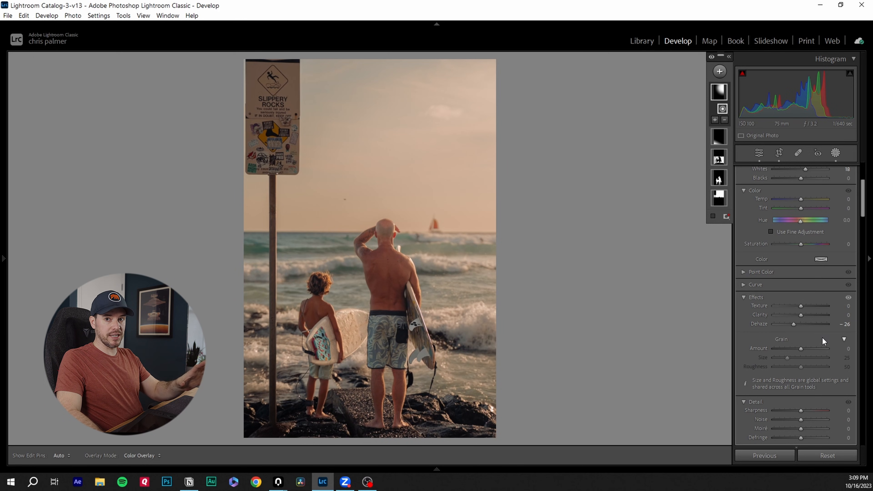
{"action": "left_click_drag", "start_coordinate": [800, 201], "coordinate": [800, 201]}
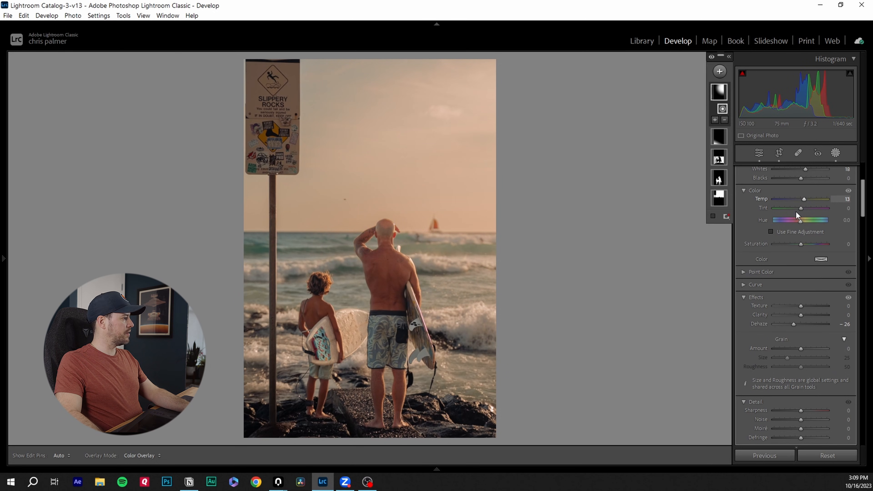
In Color Grading, tint the shadows slightly orange (about H 30, S 2) and raise Blending to 78.
{"action": "left_click_drag", "start_coordinate": [863, 198], "coordinate": [854, 326]}
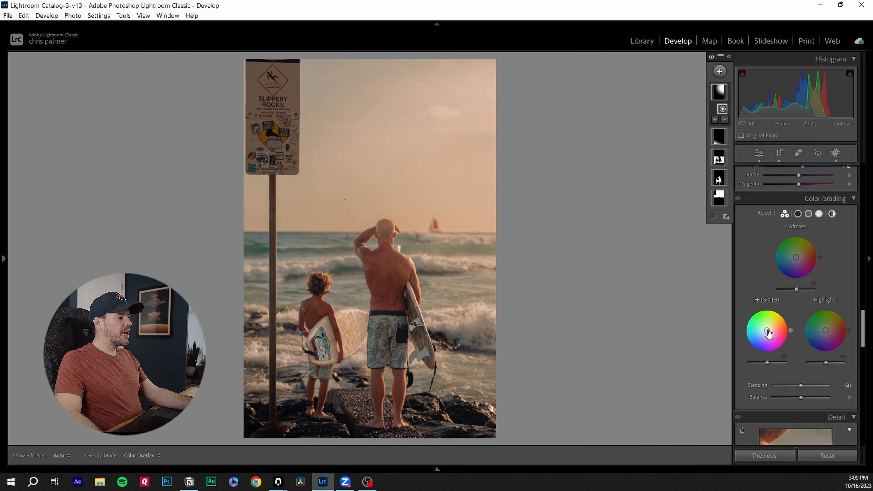
{"action": "left_click_drag", "start_coordinate": [767, 330], "coordinate": [768, 328]}
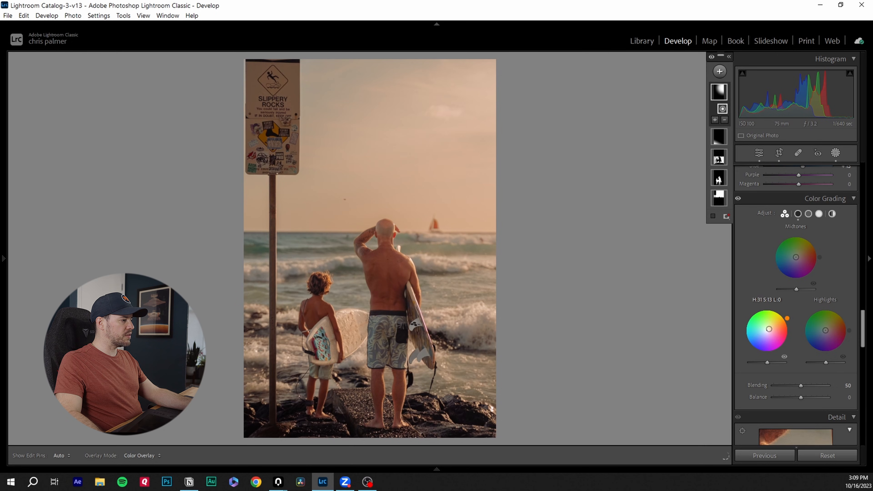
{"action": "left_click_drag", "start_coordinate": [773, 339], "coordinate": [767, 330]}
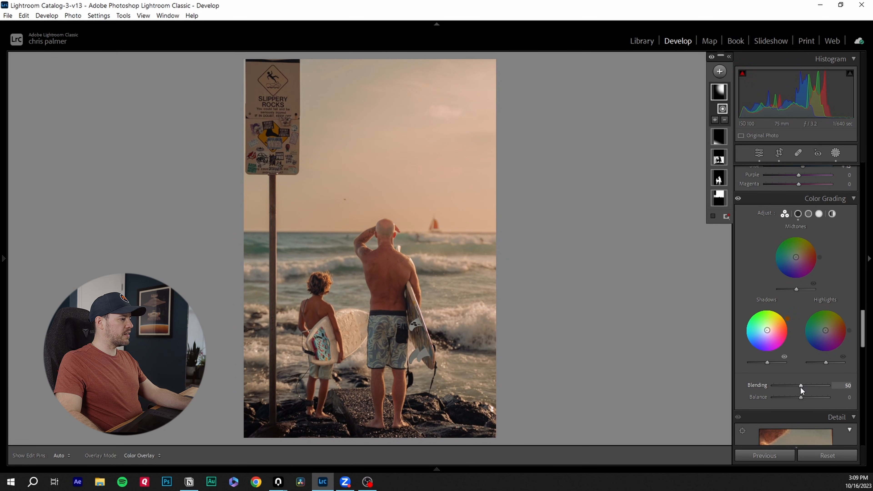
{"action": "mouse_move", "coordinate": [800, 386]}
{"action": "left_mouse_down"}
{"action": "mouse_move", "coordinate": [826, 386]}
{"action": "mouse_move", "coordinate": [806, 384]}
{"action": "mouse_move", "coordinate": [817, 386]}
{"action": "mouse_move", "coordinate": [804, 393]}
{"action": "mouse_move", "coordinate": [812, 395]}
{"action": "left_mouse_up"}
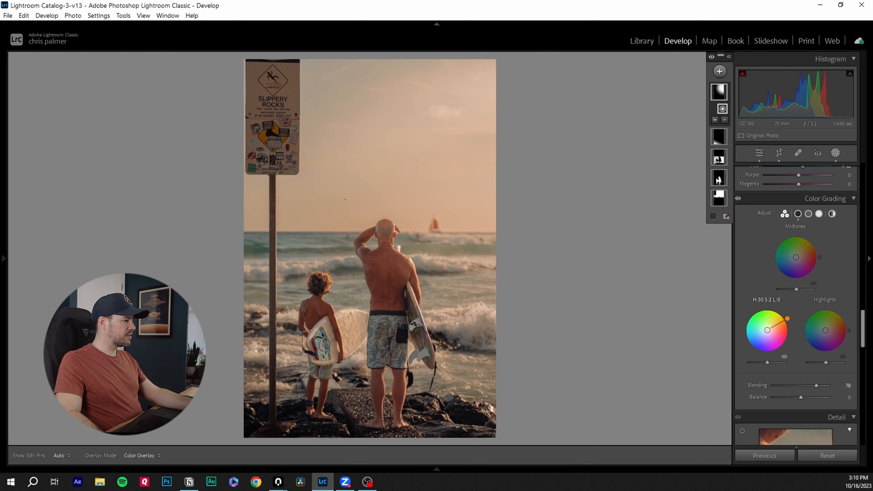
{"action": "left_click_drag", "start_coordinate": [767, 330], "coordinate": [768, 329]}
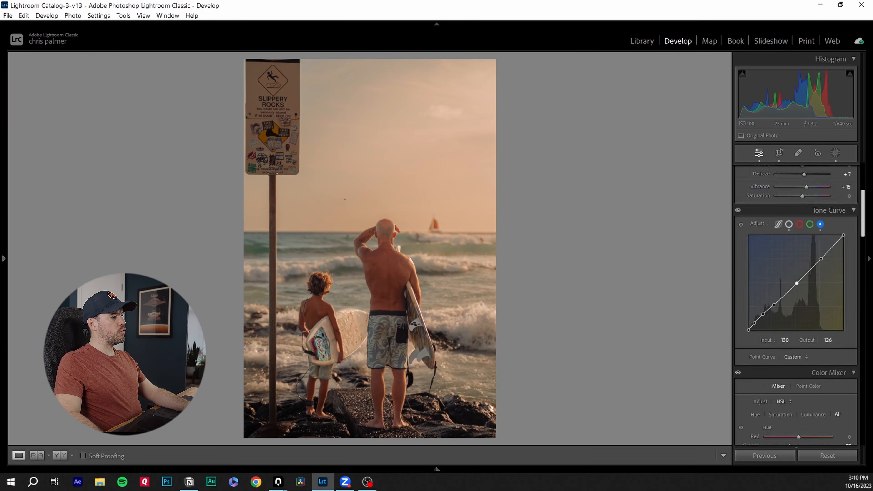
Nudge the Basic panel Contrast slider.
{"action": "scroll", "coordinate": [796, 275], "scroll_direction": "up", "scroll_amount": 5}
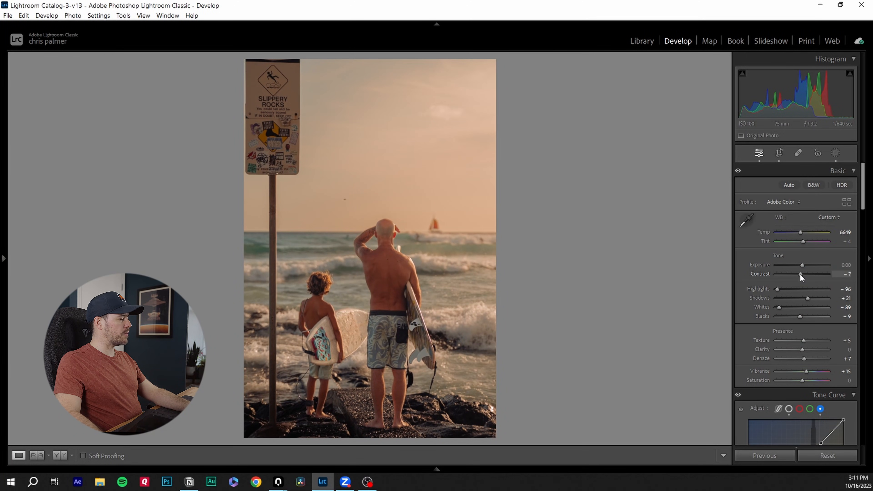
{"action": "left_click_drag", "start_coordinate": [802, 274], "coordinate": [804, 275]}
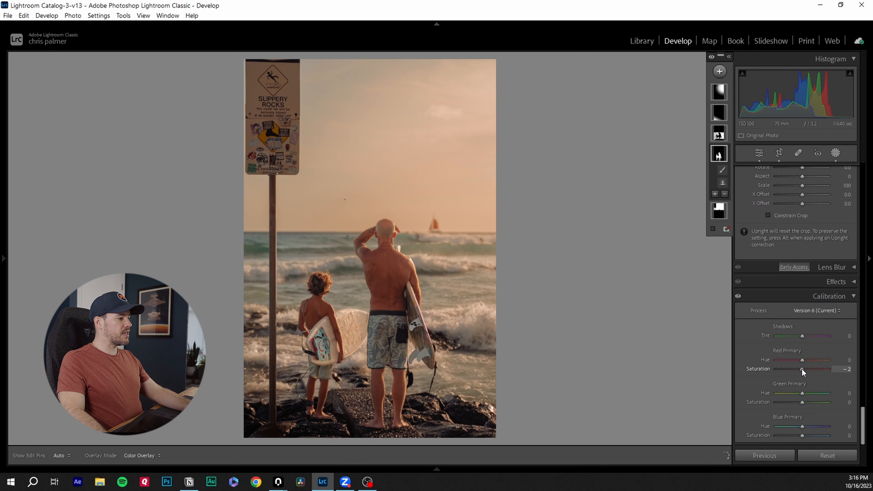
In Calibration, set Red Primary Saturation to +11, Green Primary Saturation to +26 and Blue Primary Hue to -25.
{"action": "left_click_drag", "start_coordinate": [803, 369], "coordinate": [806, 371]}
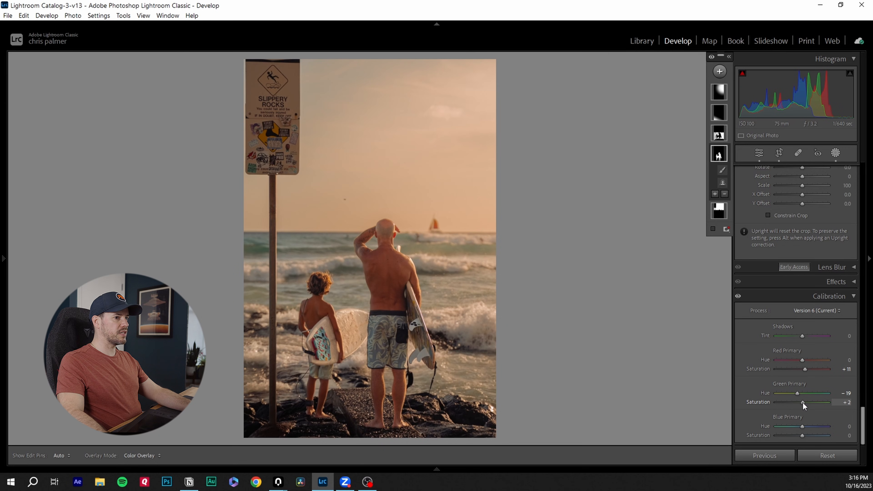
{"action": "left_click_drag", "start_coordinate": [803, 402], "coordinate": [808, 404]}
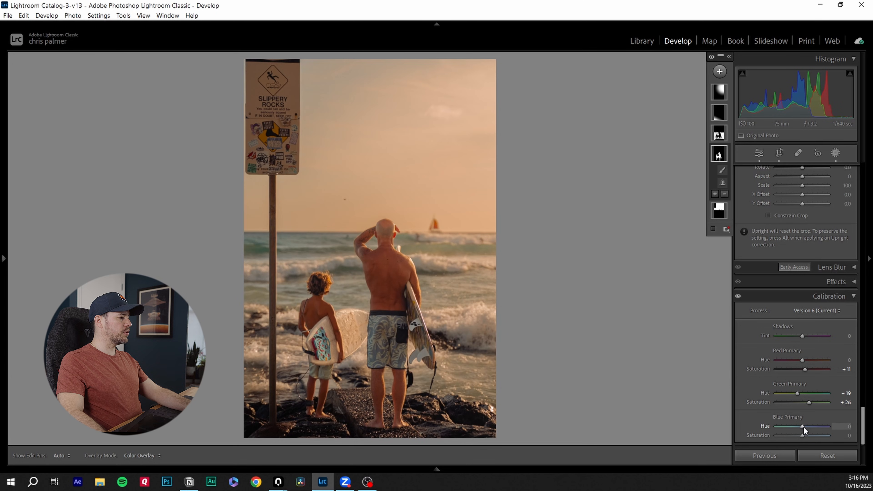
{"action": "left_click_drag", "start_coordinate": [801, 426], "coordinate": [800, 426]}
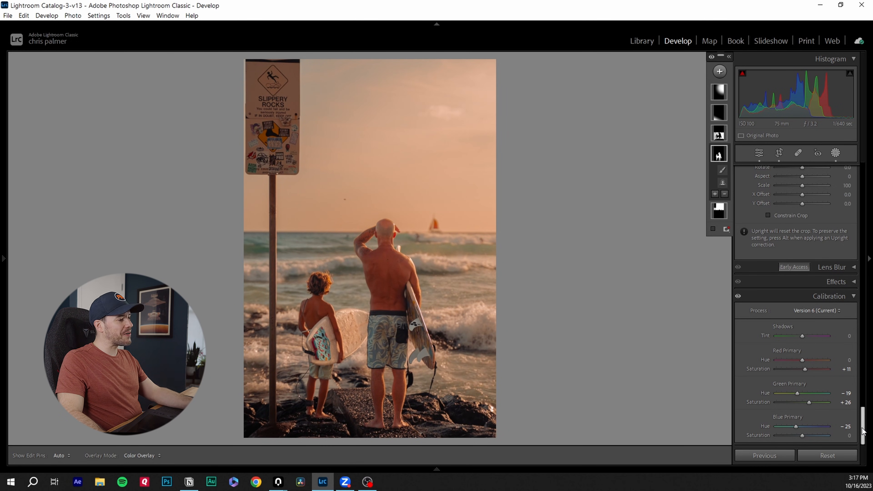
Tweak a saturation slider in the Color Mixer HSL panel.
{"action": "left_click_drag", "start_coordinate": [862, 431], "coordinate": [863, 299]}
{"action": "left_click_drag", "start_coordinate": [808, 285], "coordinate": [800, 285]}
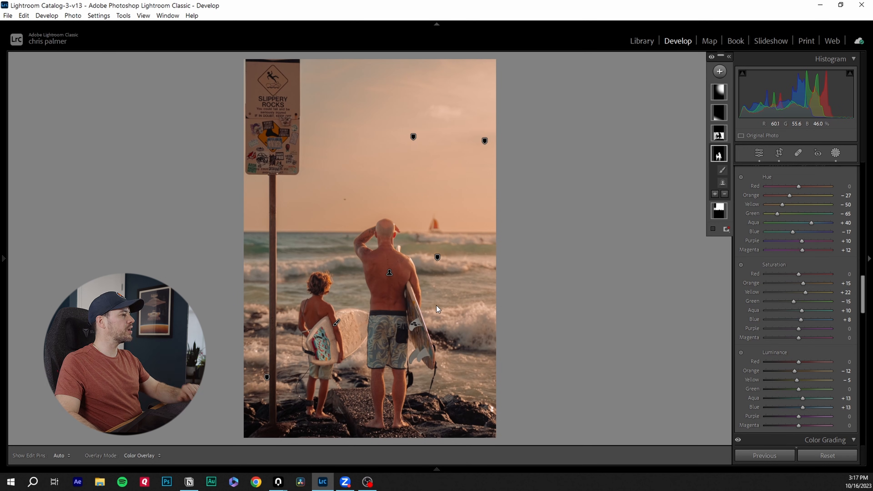
Paint a new brush mask across the lower foreground around the surfers and adjust its Whites slider.
{"action": "key", "text": "k"}
{"action": "left_click", "coordinate": [357, 351]}
{"action": "mouse_move", "coordinate": [267, 411]}
{"action": "left_mouse_down"}
{"action": "mouse_move", "coordinate": [398, 383]}
{"action": "mouse_move", "coordinate": [372, 352]}
{"action": "mouse_move", "coordinate": [324, 392]}
{"action": "mouse_move", "coordinate": [396, 388]}
{"action": "left_mouse_up"}
{"action": "key", "text": "alt"}
{"action": "key", "text": "z"}
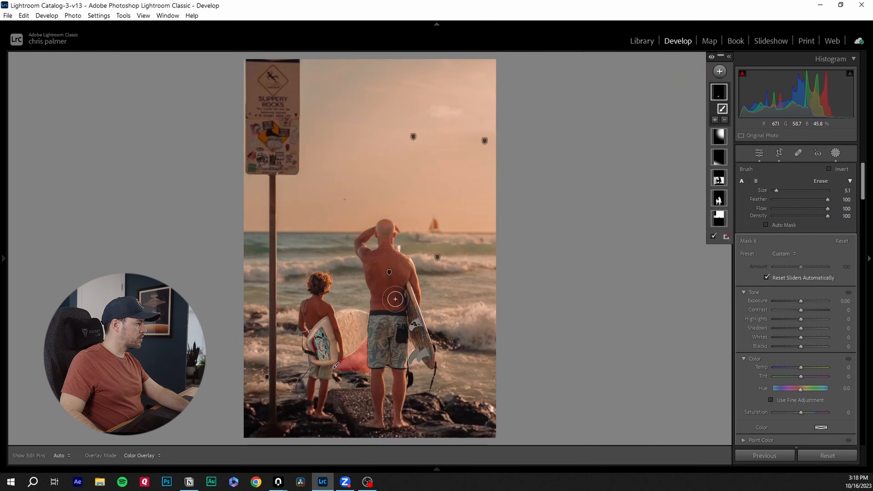
{"action": "left_click_drag", "start_coordinate": [797, 337], "coordinate": [802, 305]}
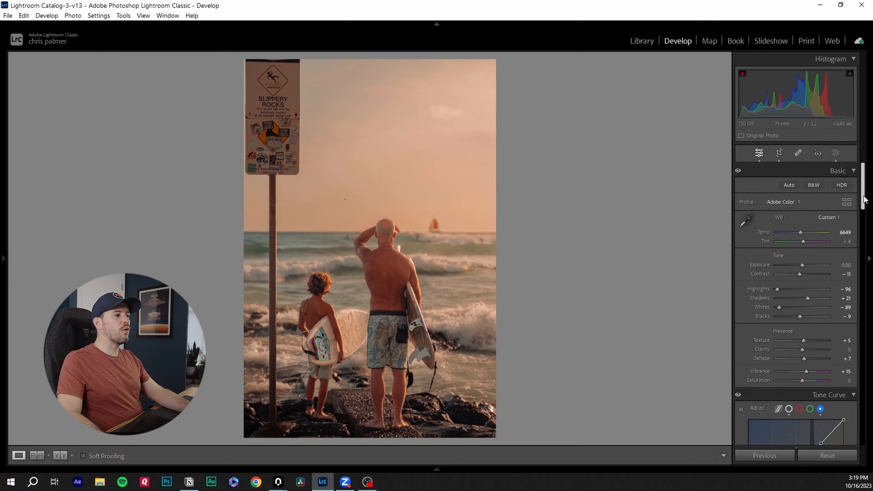
{"action": "left_click_drag", "start_coordinate": [863, 189], "coordinate": [864, 227]}
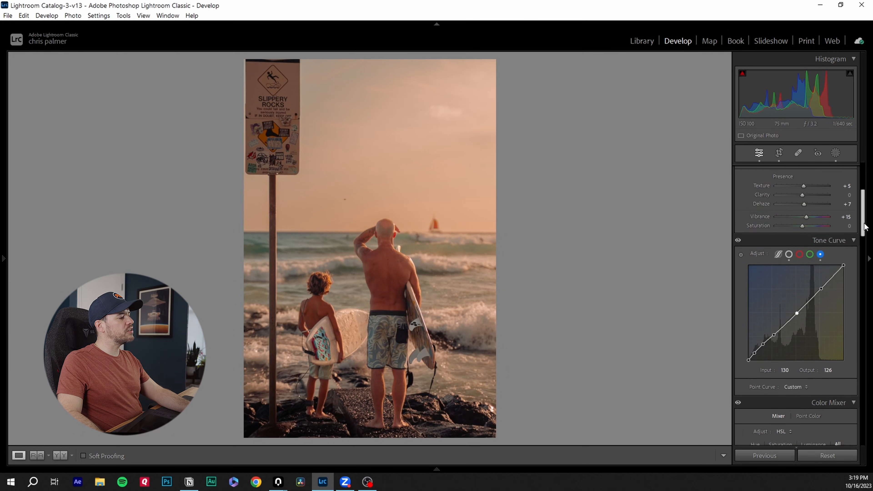